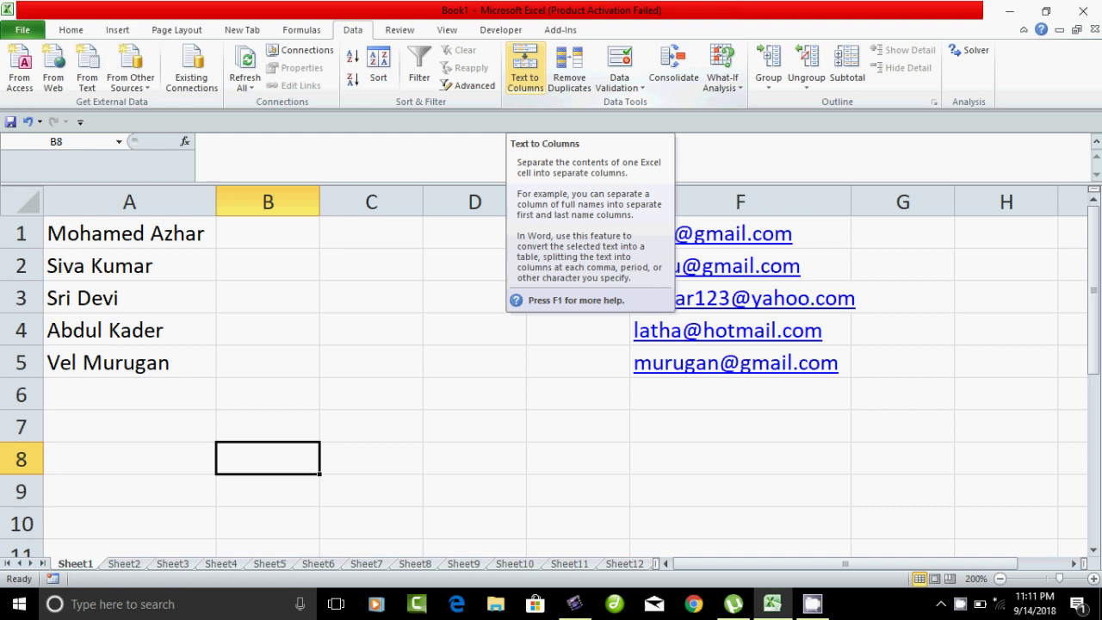
Examine the full names listed in A1:A5.
left_click(129, 458)
left_click_drag(129, 233, 129, 362)
left_click(129, 426)
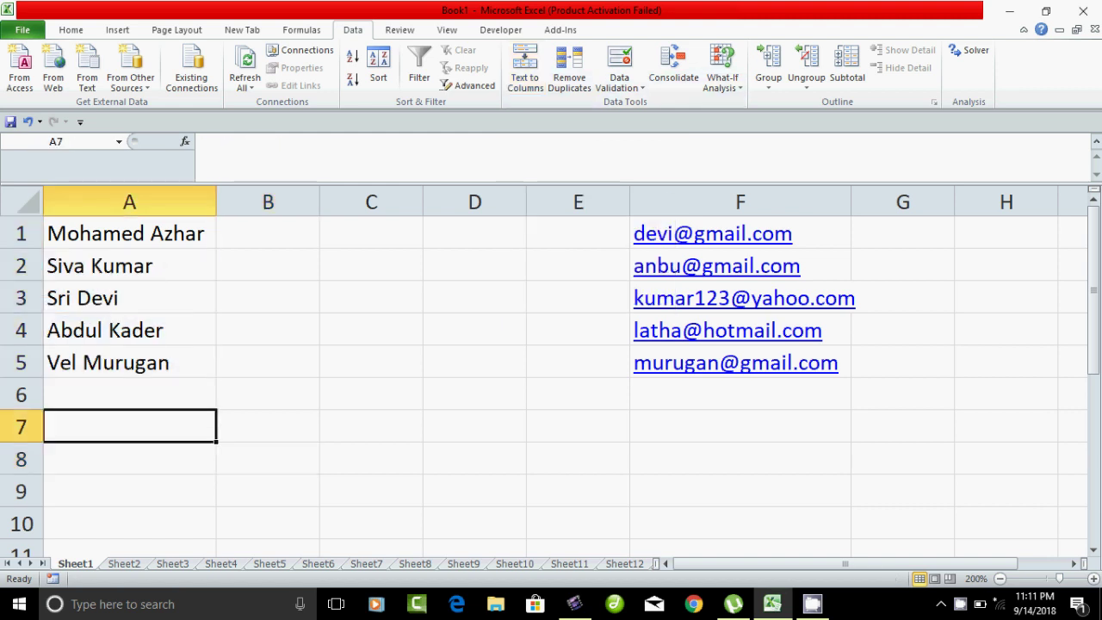
left_click_drag(129, 233, 129, 363)
left_click(129, 394)
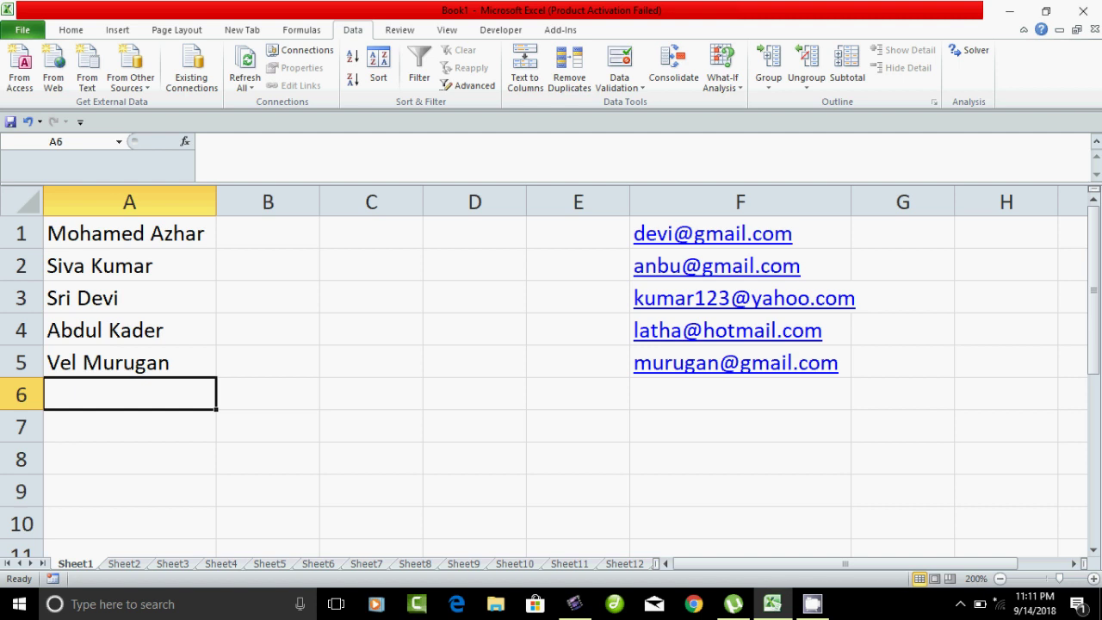
left_click_drag(129, 233, 129, 362)
left_click(129, 233)
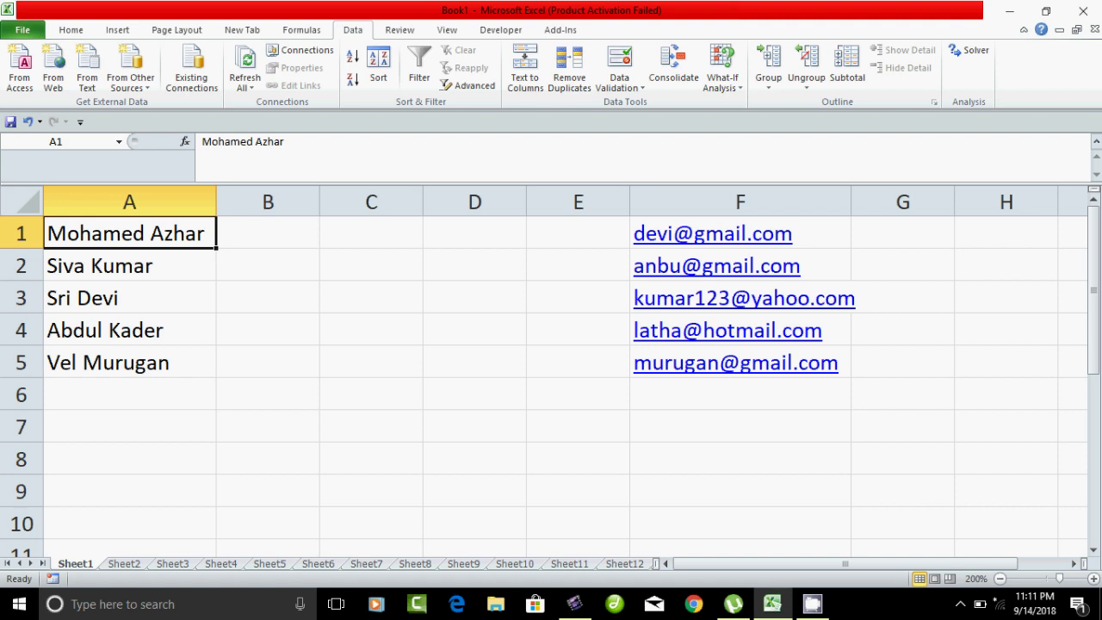
left_click(129, 265)
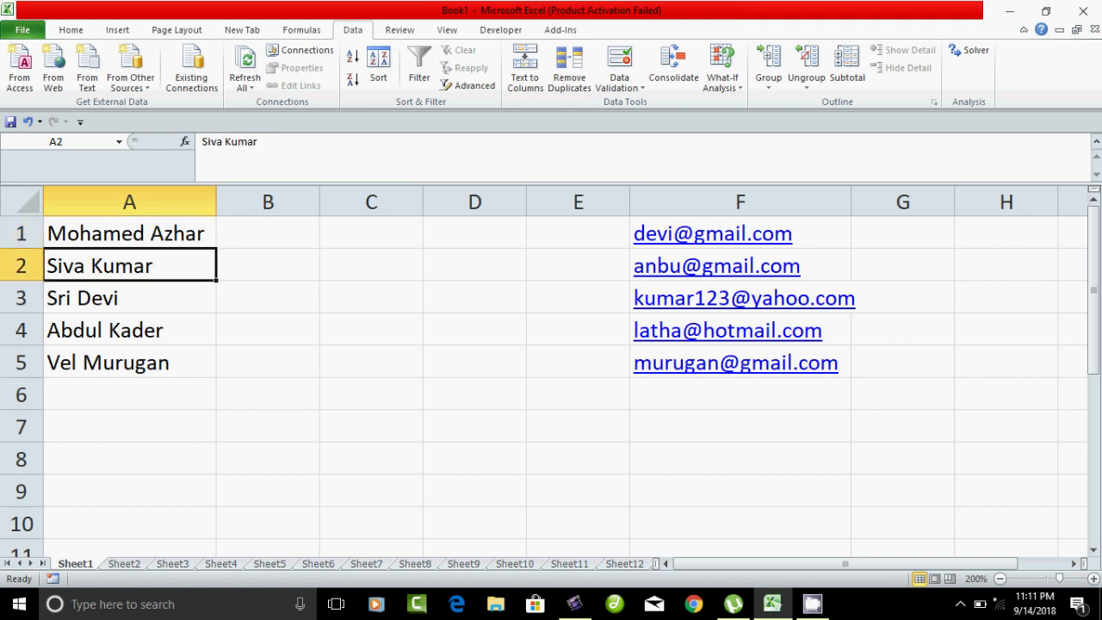
left_click_drag(129, 233, 129, 362)
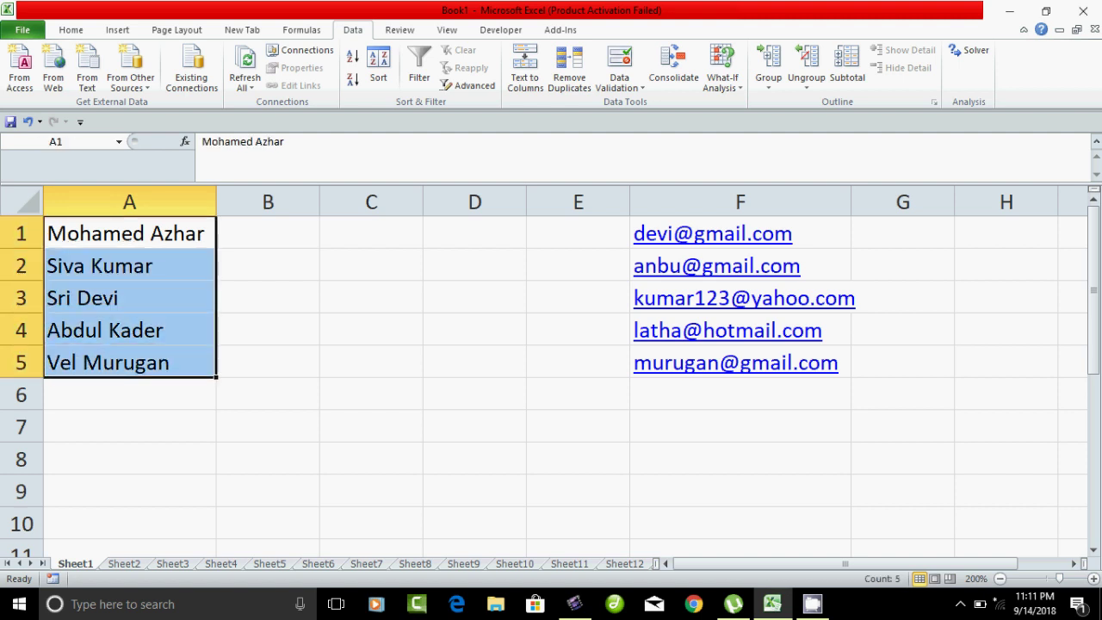
left_click(129, 458)
left_click_drag(129, 234, 129, 362)
left_click(129, 394)
left_click_drag(129, 234, 129, 362)
left_click(129, 426)
left_click_drag(129, 233, 129, 363)
left_click(129, 426)
left_click_drag(129, 233, 129, 362)
left_click(129, 459)
Split the full names in A1:A5 with Text to Columns as delimited text, replacing the @ delimiter with Space.
left_click_drag(129, 234, 129, 362)
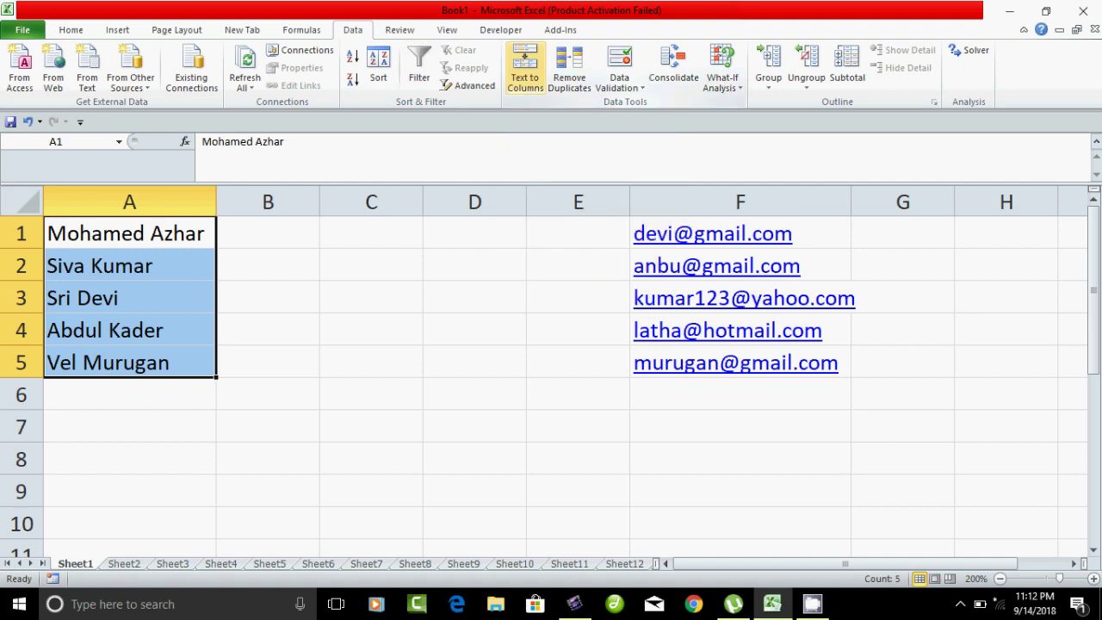
left_click(525, 74)
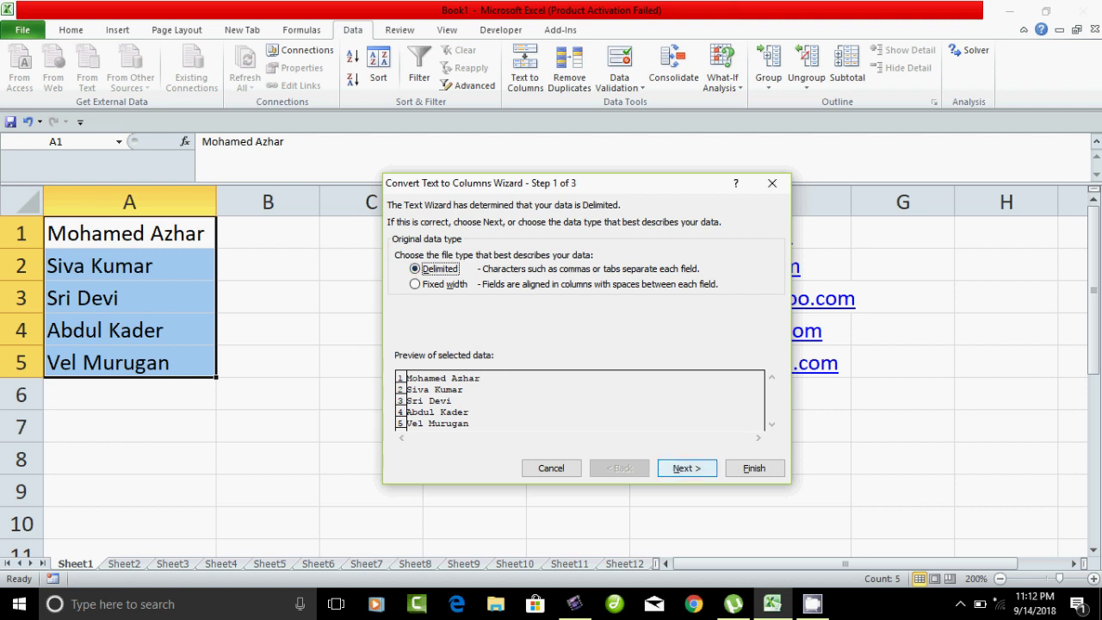
left_click(686, 468)
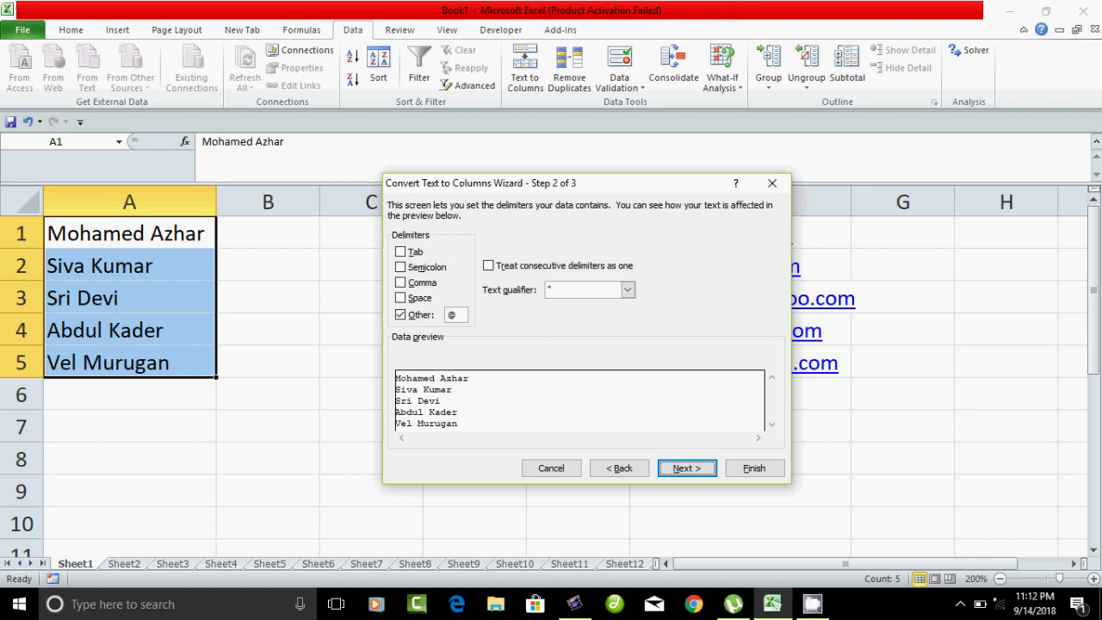
left_click(401, 315)
key("Tab")
key("BackSpace")
left_click(401, 298)
left_click(401, 315)
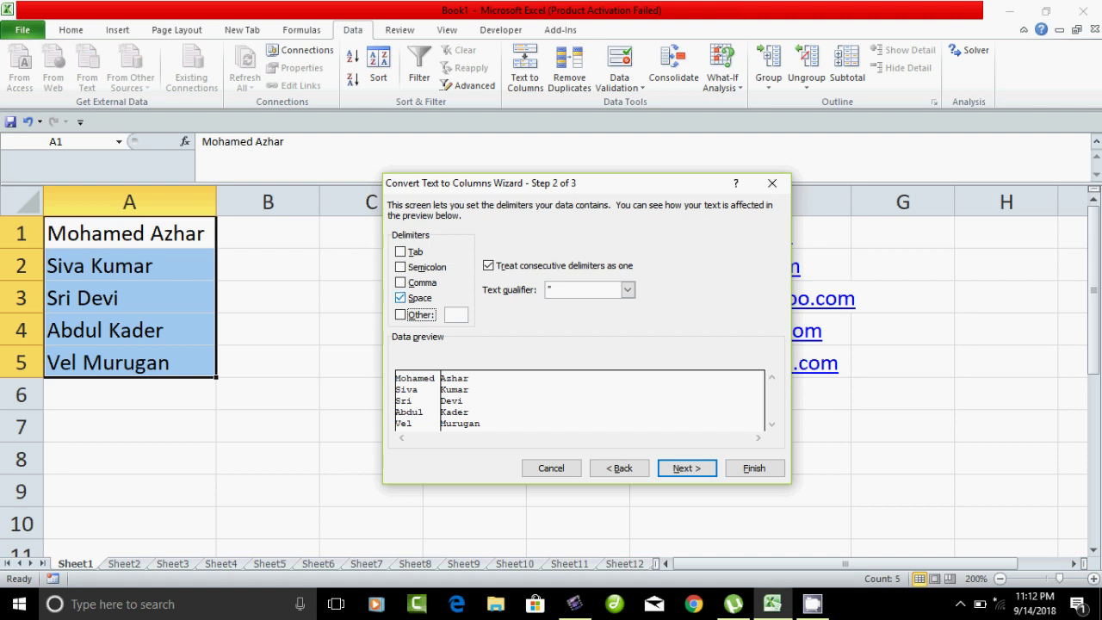
left_click(401, 297)
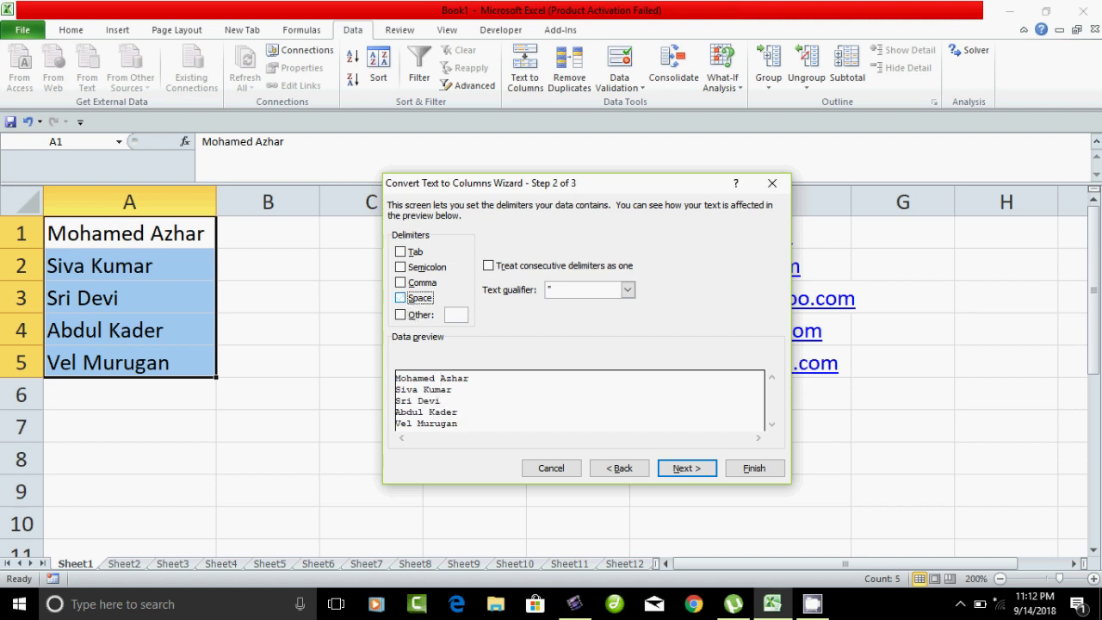
left_click(401, 297)
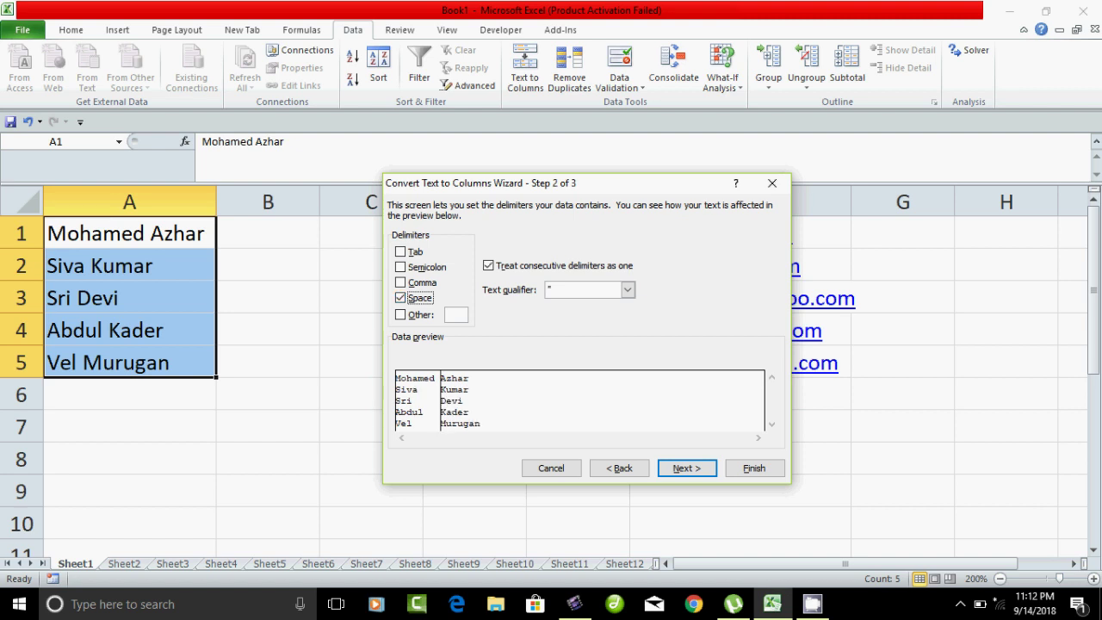
left_click(686, 467)
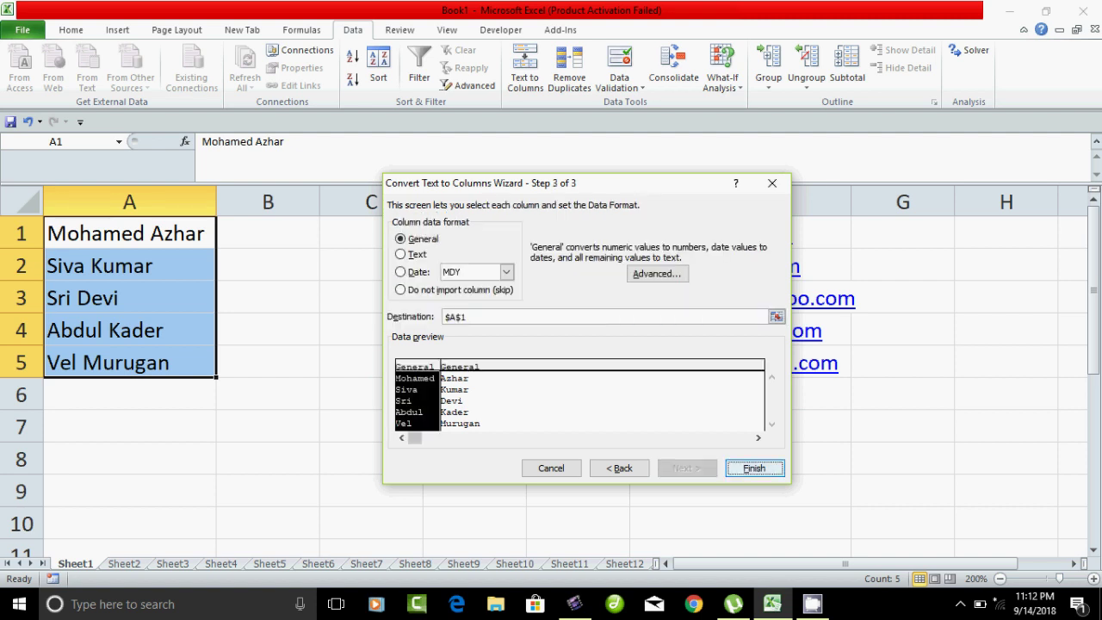
left_click(754, 467)
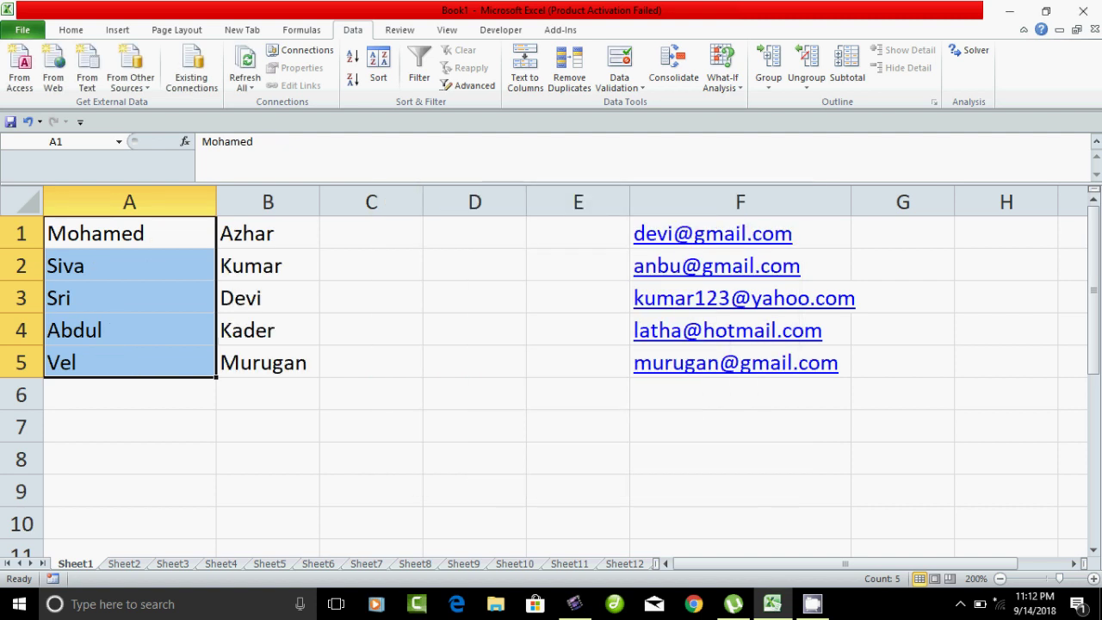
Check the separated first and last names in row 1, and undo the column split.
left_click(371, 458)
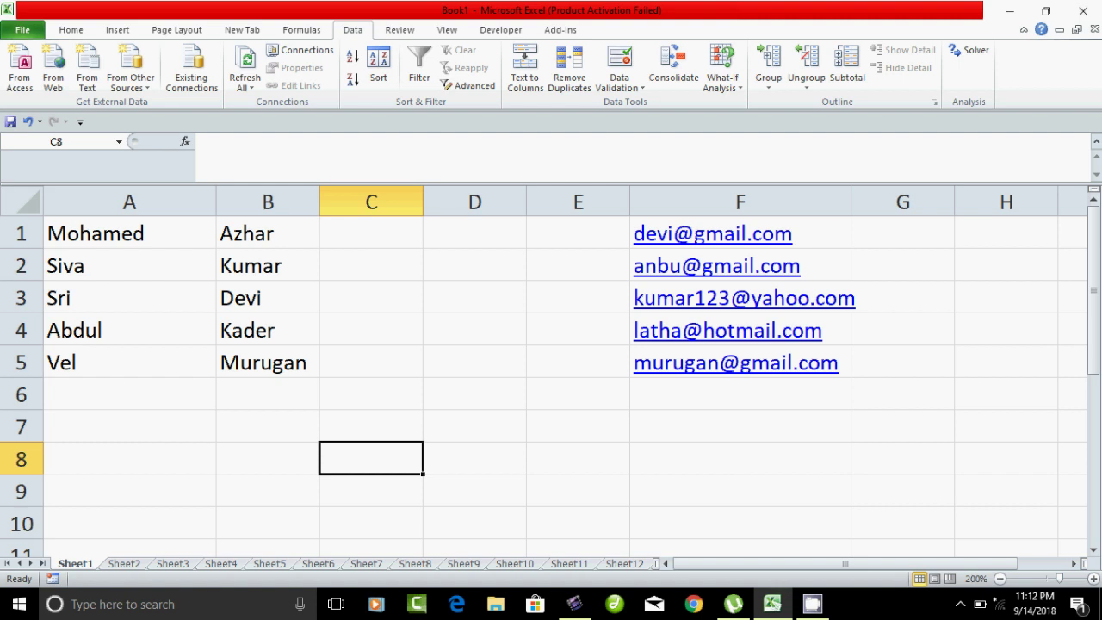
left_click(129, 233)
left_click(268, 233)
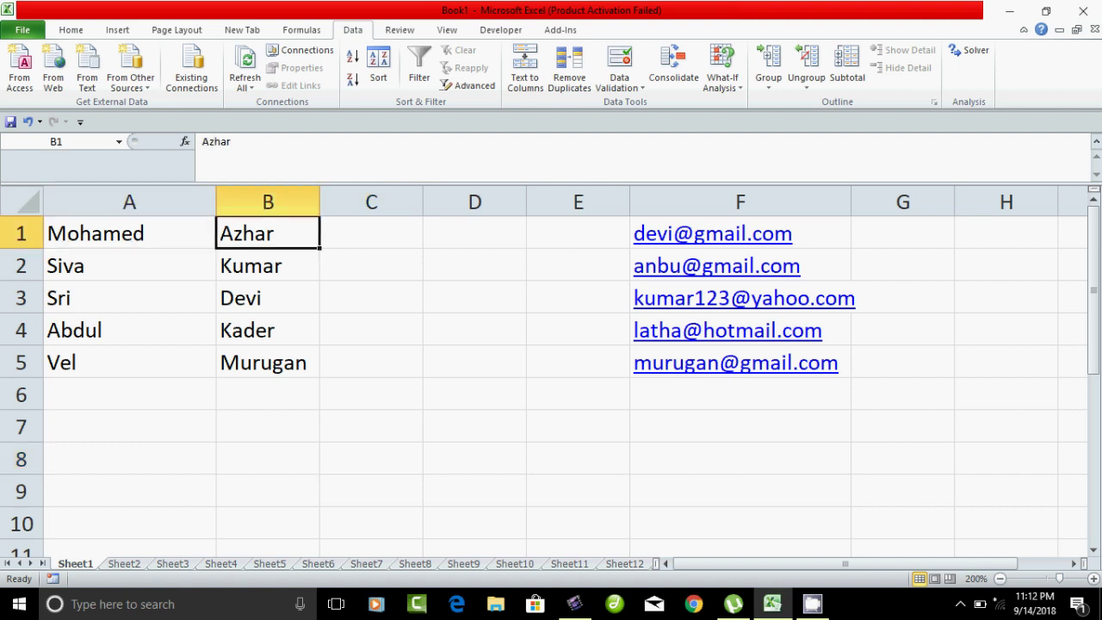
key("ctrl+z")
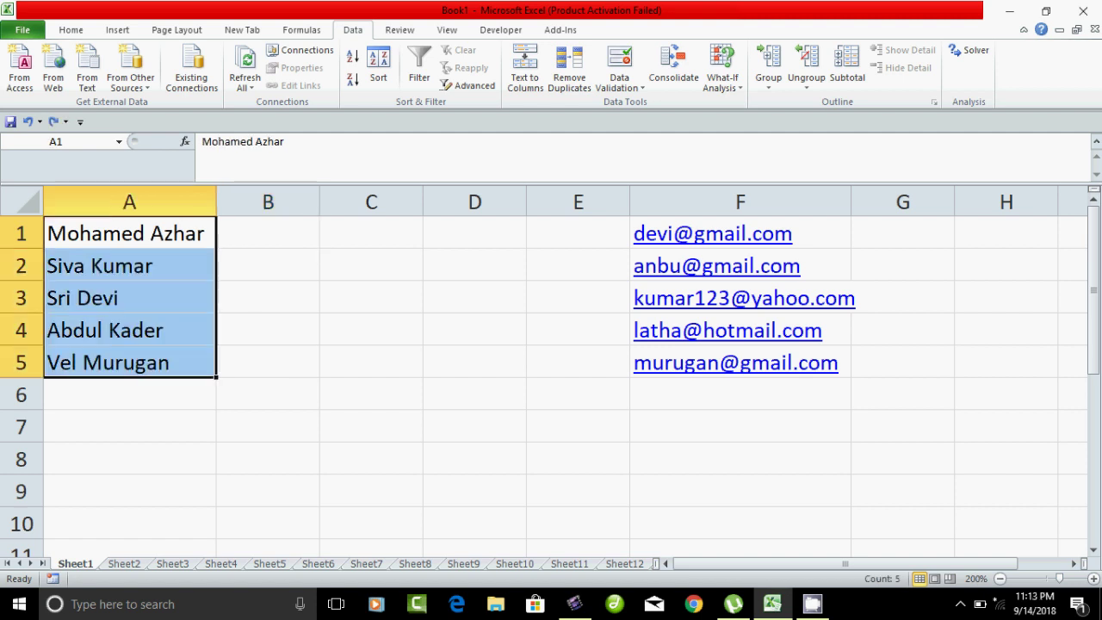
Split the full names in A1:A5 into first- and last-name columns using Text to Columns with the Space delimiter.
left_click(129, 426)
left_click_drag(129, 232, 129, 362)
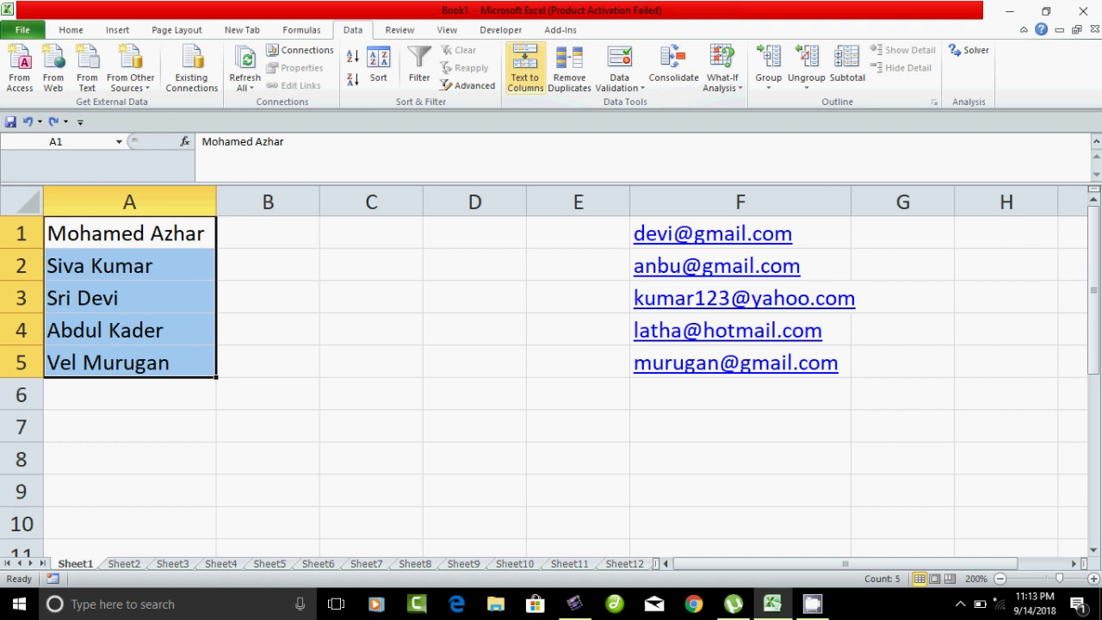
left_click(525, 69)
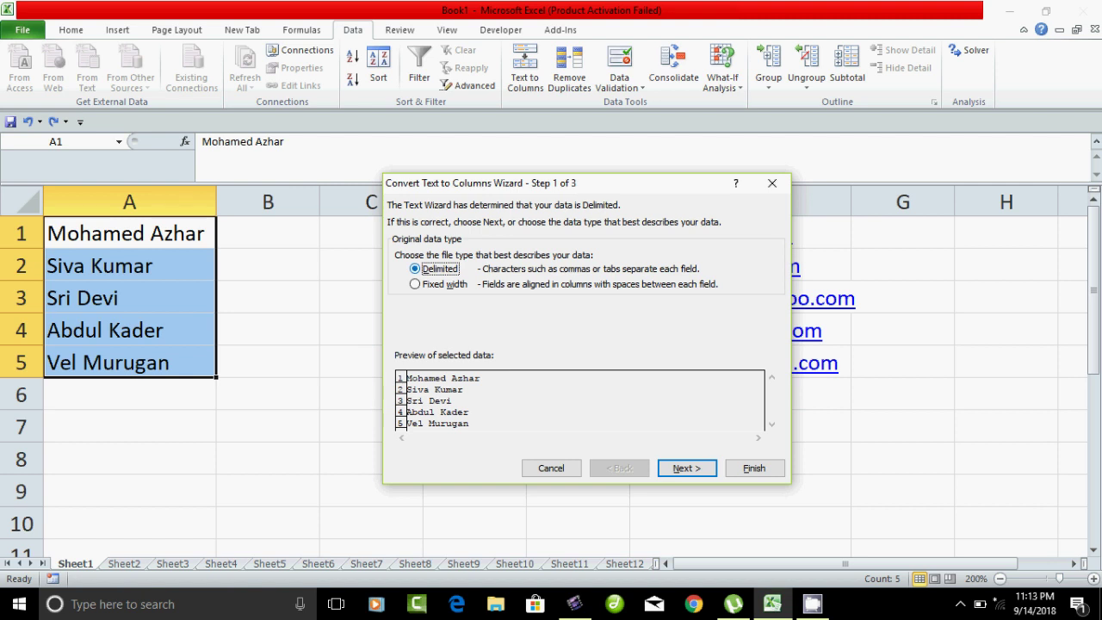
left_click(686, 467)
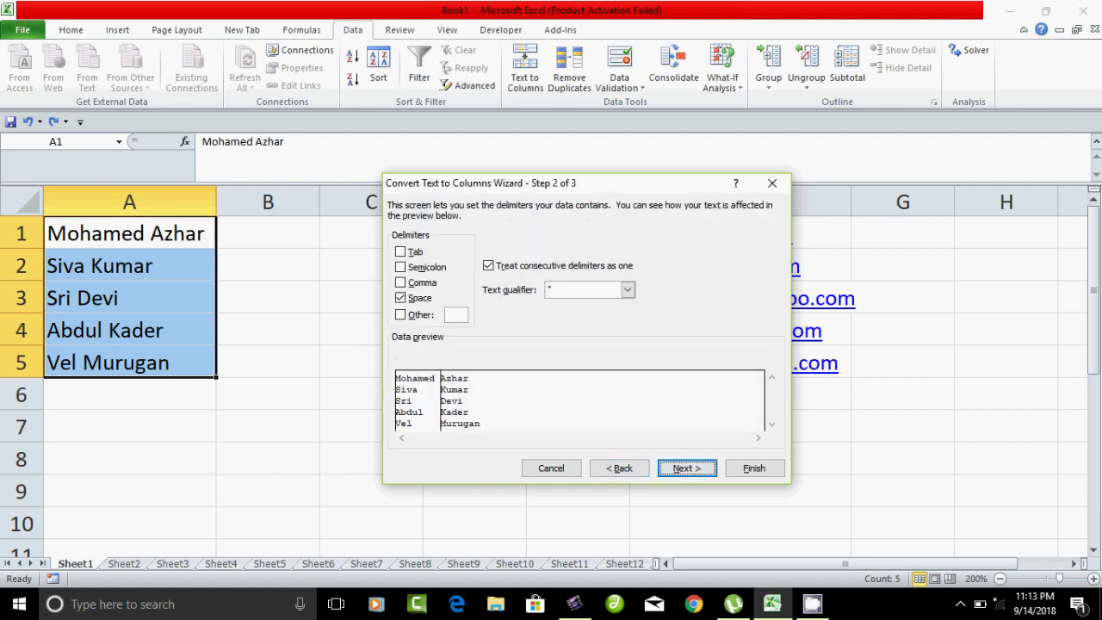
key("alt+s")
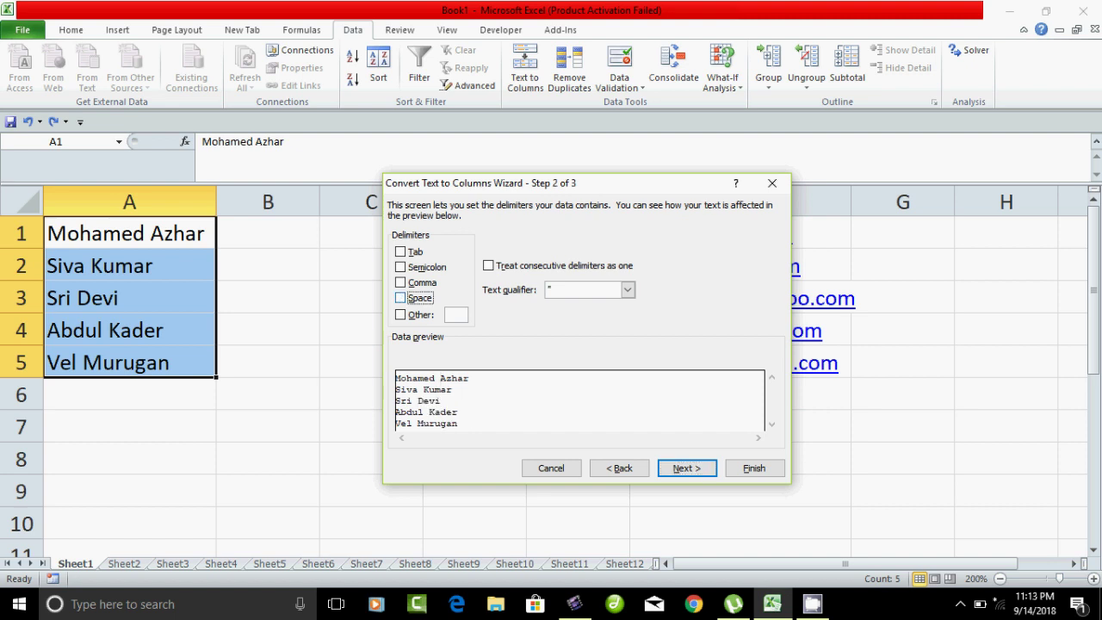
key("alt+s")
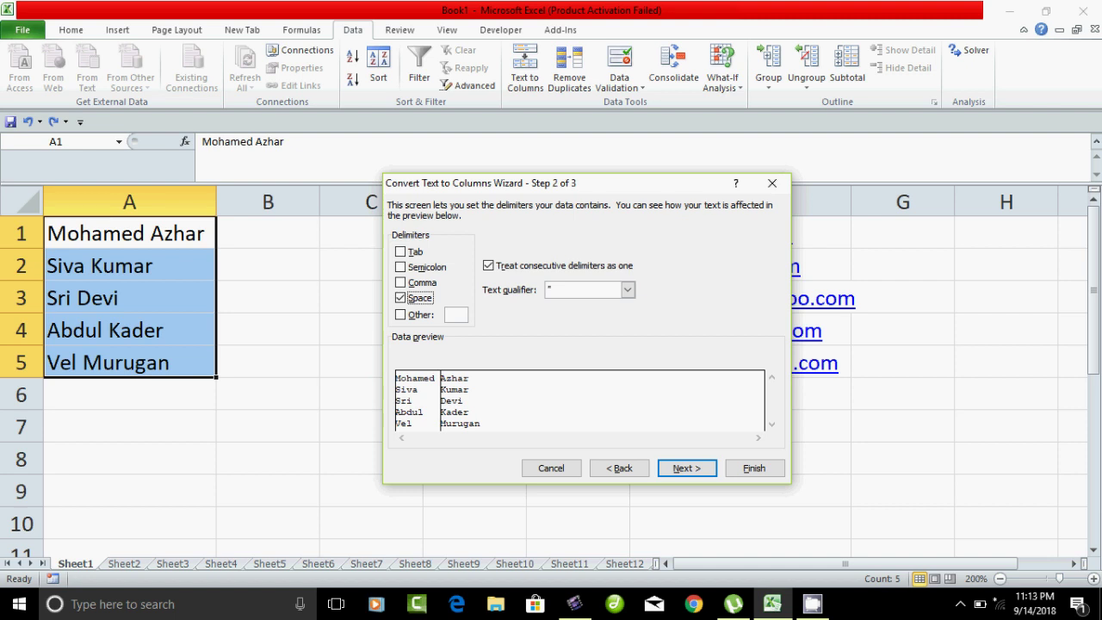
left_click(687, 468)
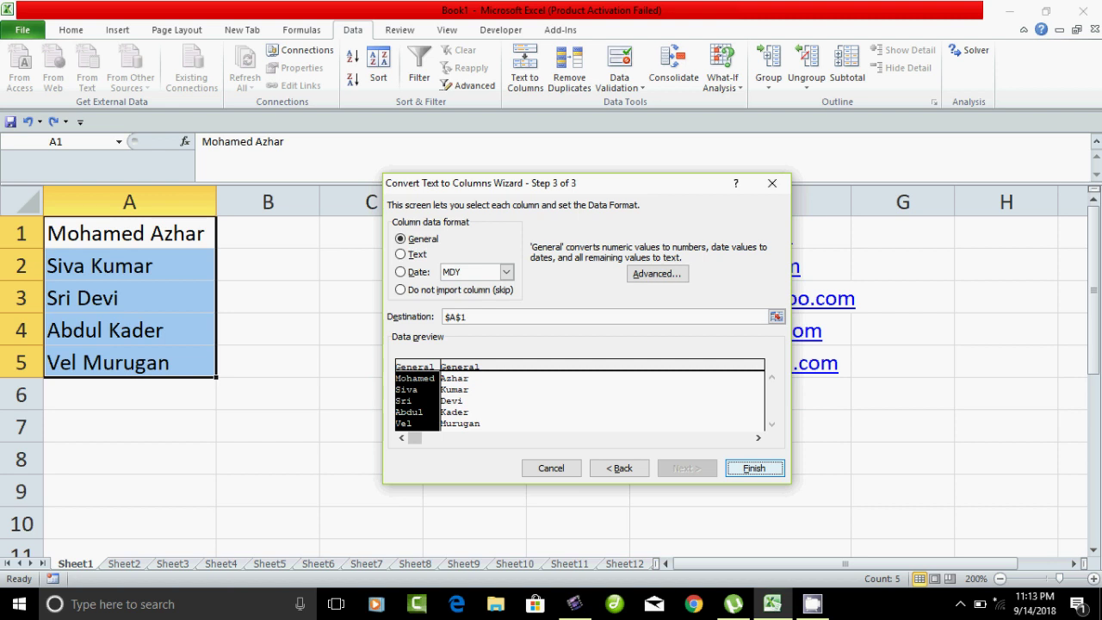
left_click(754, 468)
left_click(371, 458)
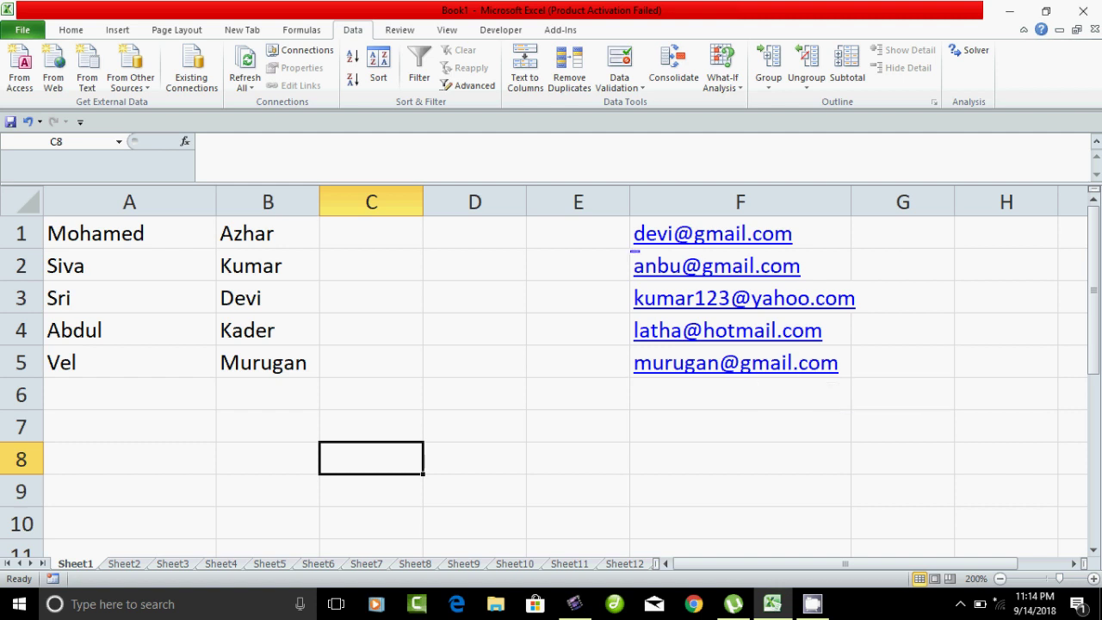
Split the e-mail addresses in F1:F5 into separate columns using Text to Columns with @ as the only delimiter.
left_click_drag(635, 248, 635, 379)
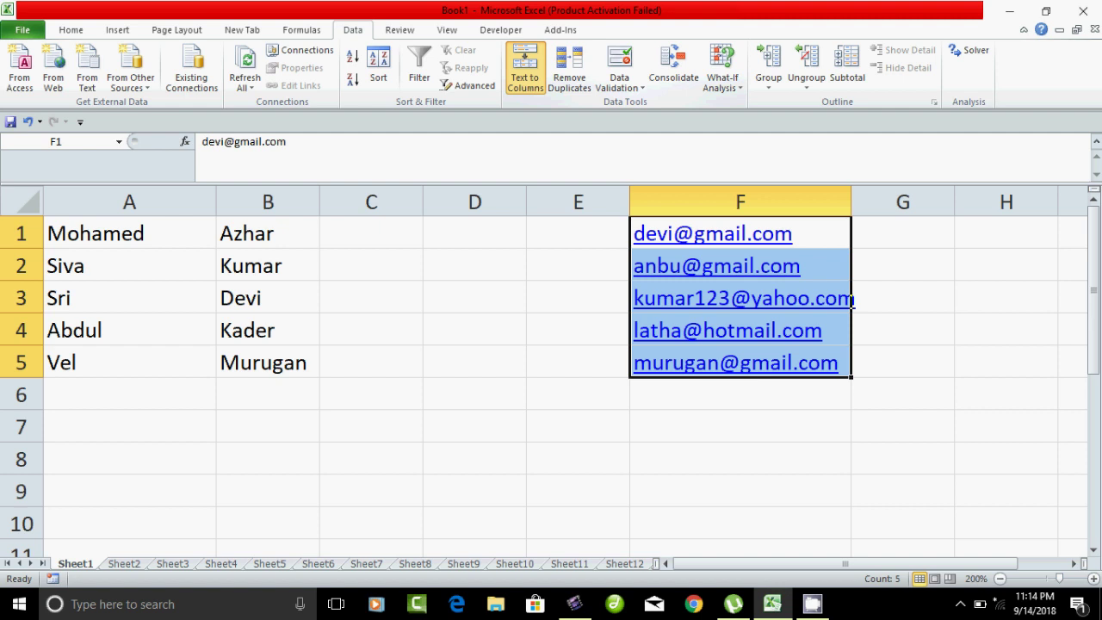
left_click(524, 69)
left_click_drag(587, 183, 422, 136)
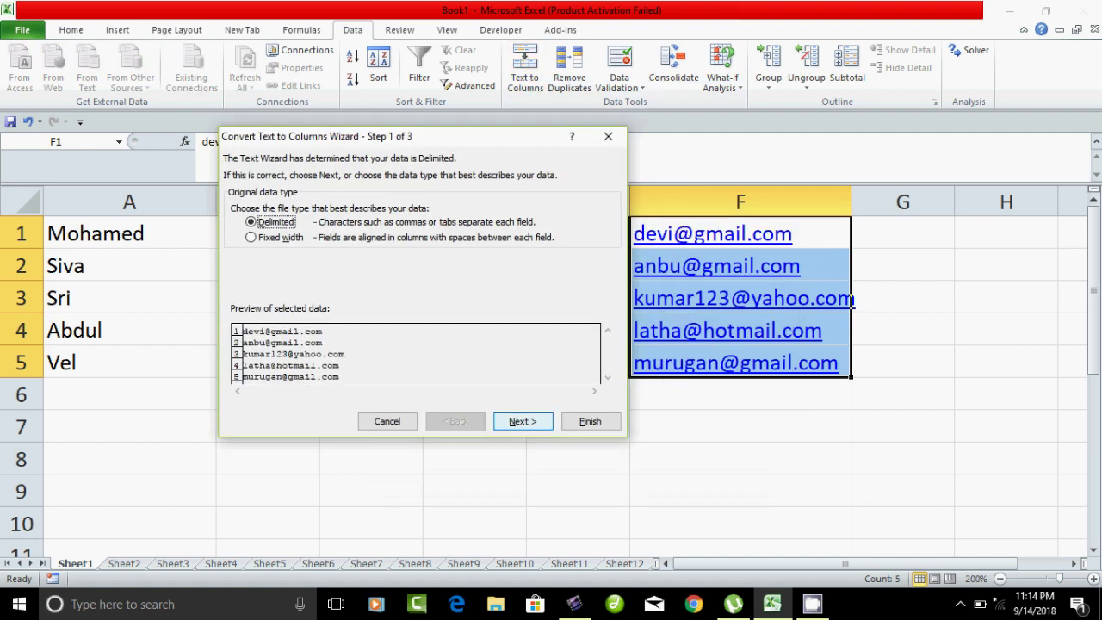
left_click(523, 421)
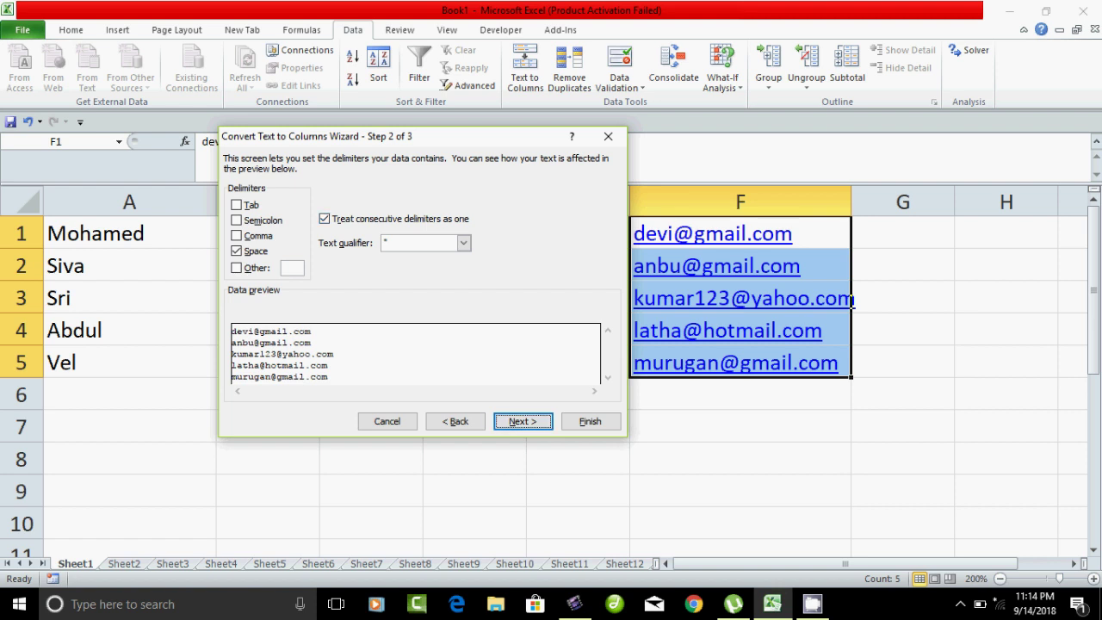
left_click_drag(396, 136, 278, 134)
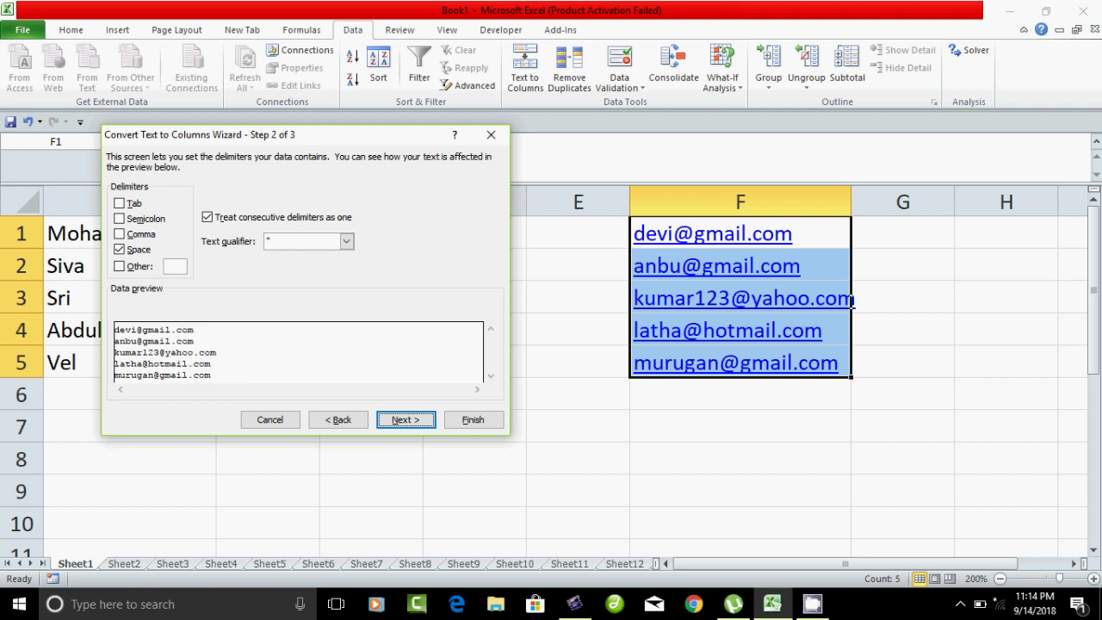
left_click(119, 249)
left_click(119, 266)
type("@")
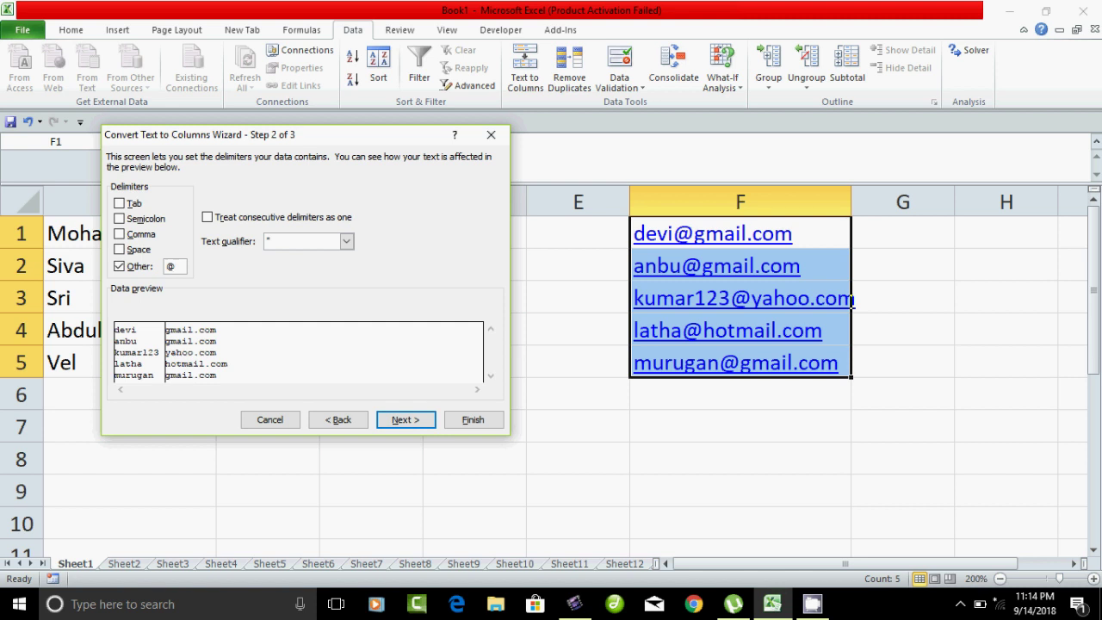
key("Return")
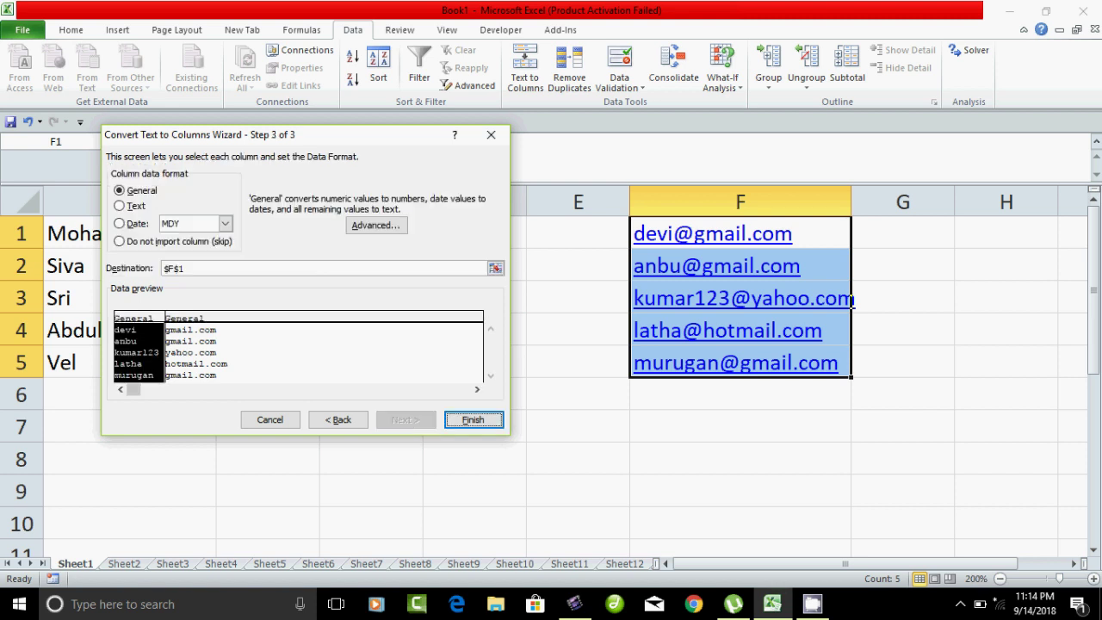
key("Return")
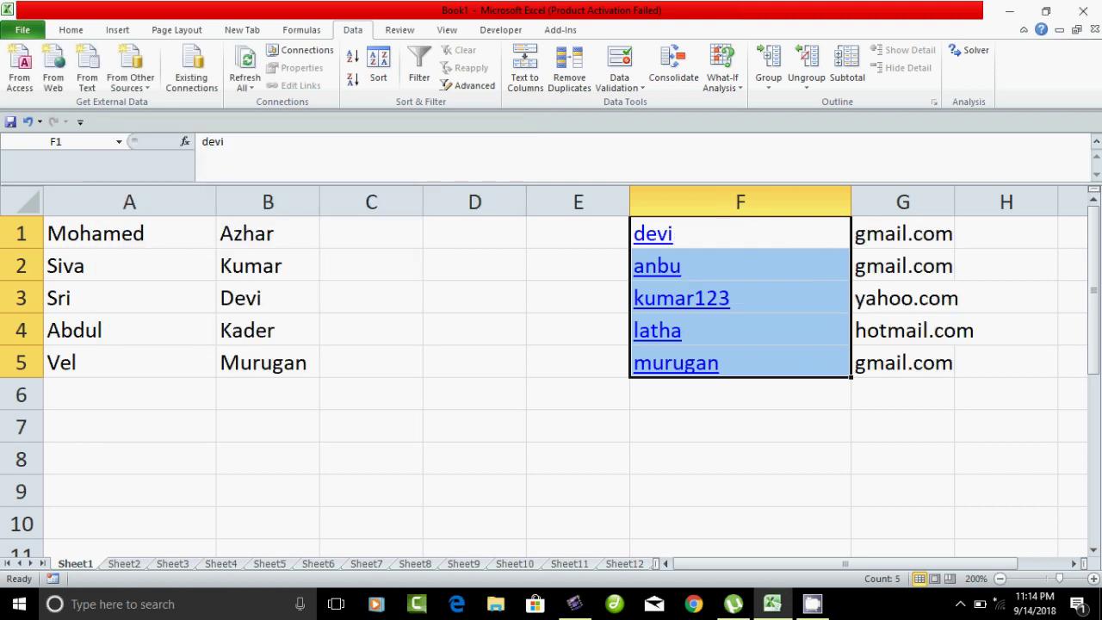
Examine the split e-mail parts in F1:G5 and the split names in A1:B5.
left_click(689, 491)
left_click_drag(638, 241, 638, 362)
left_click(638, 428)
left_click_drag(638, 428, 638, 394)
left_click_drag(902, 234, 903, 363)
left_click(903, 426)
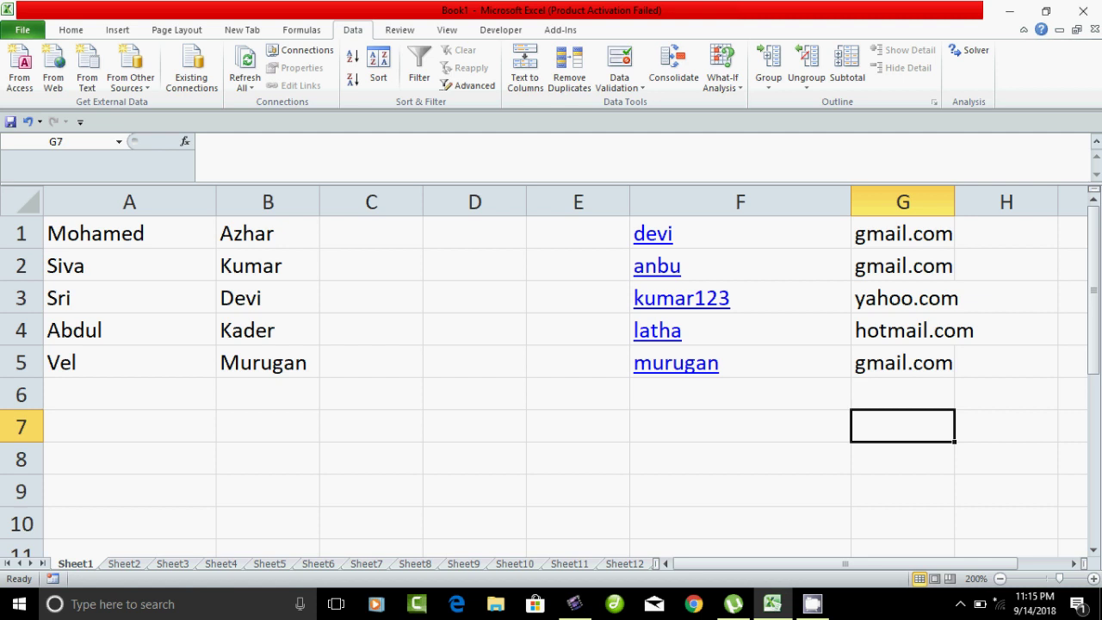
left_click_drag(130, 233, 267, 362)
left_click(371, 233)
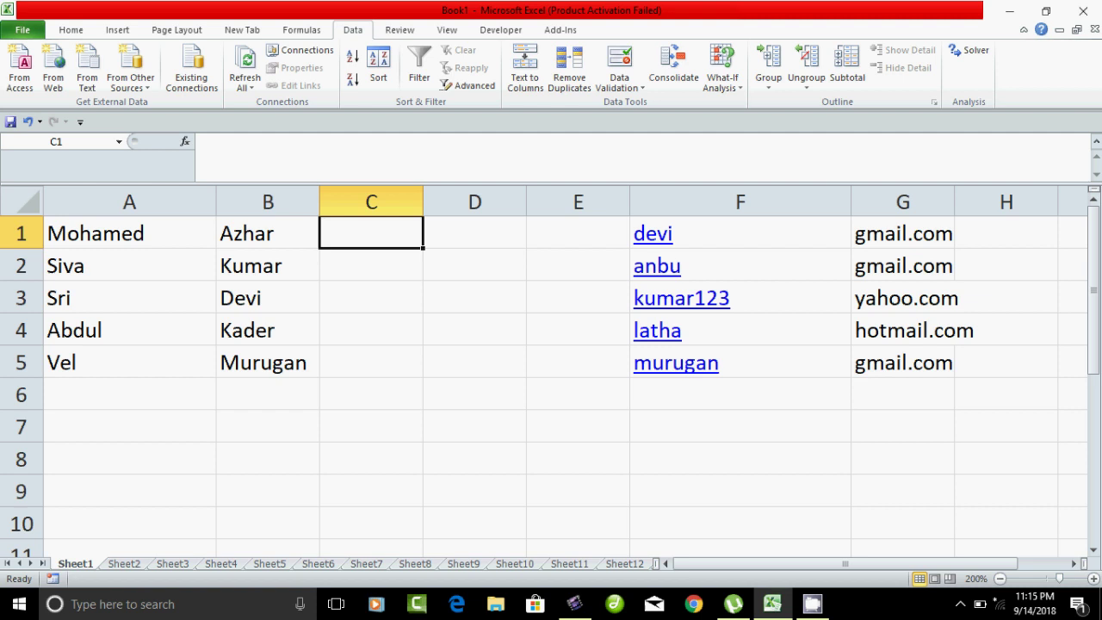
left_click_drag(129, 234, 267, 363)
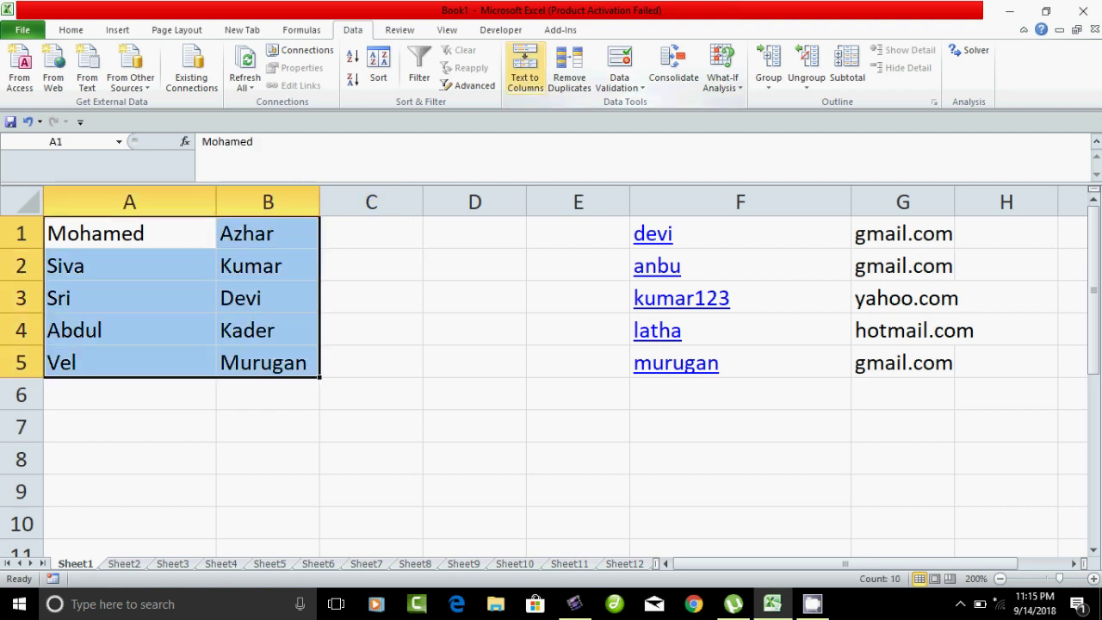
left_click(129, 330)
left_click(130, 233)
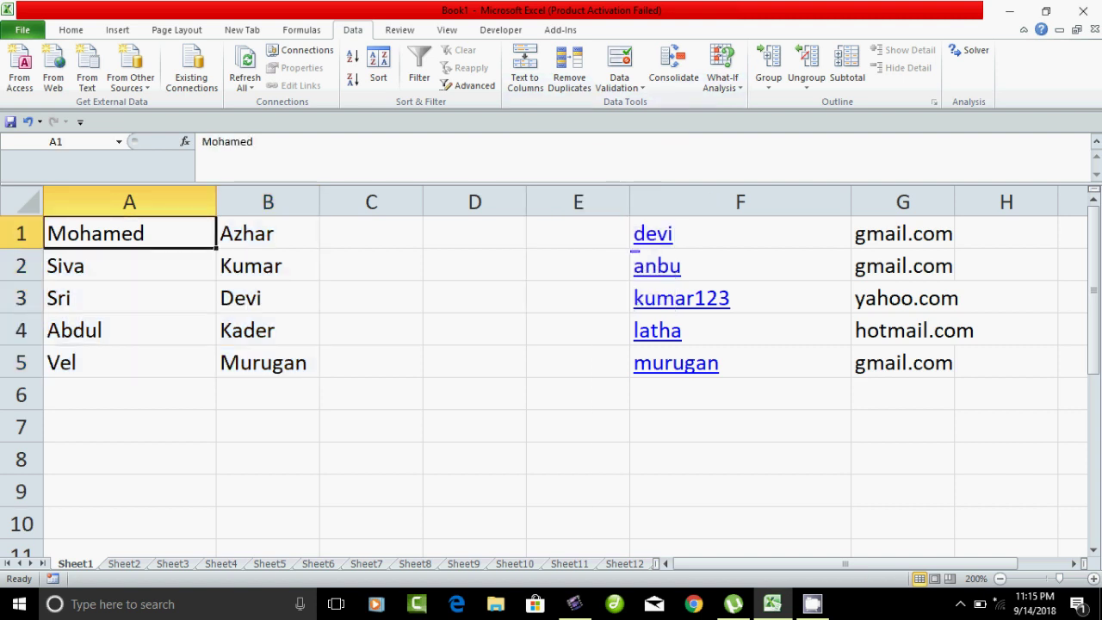